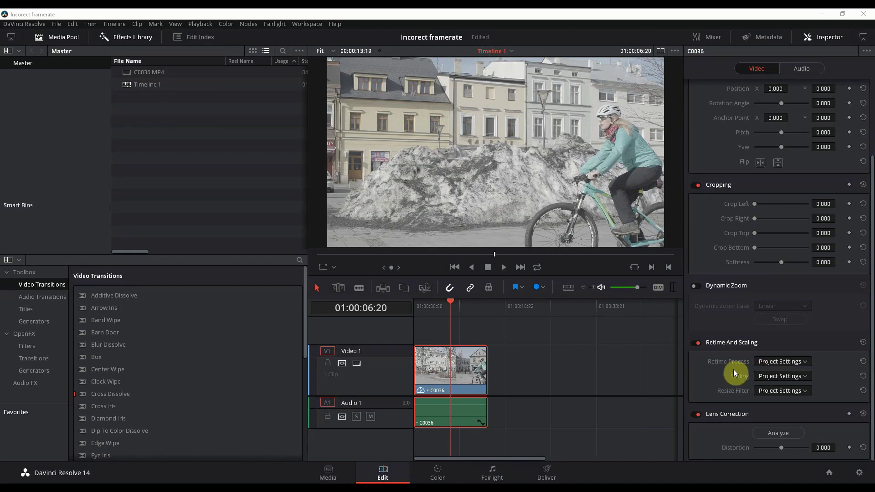
# Leave Project Settings unchanged, then play the C0036 clip twice, restarting near its beginning
pyautogui.click(853, 473)
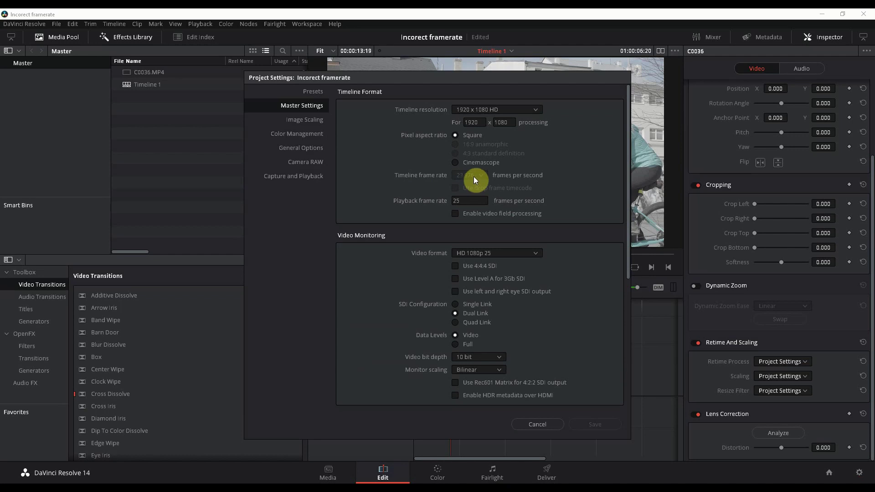
pyautogui.click(542, 425)
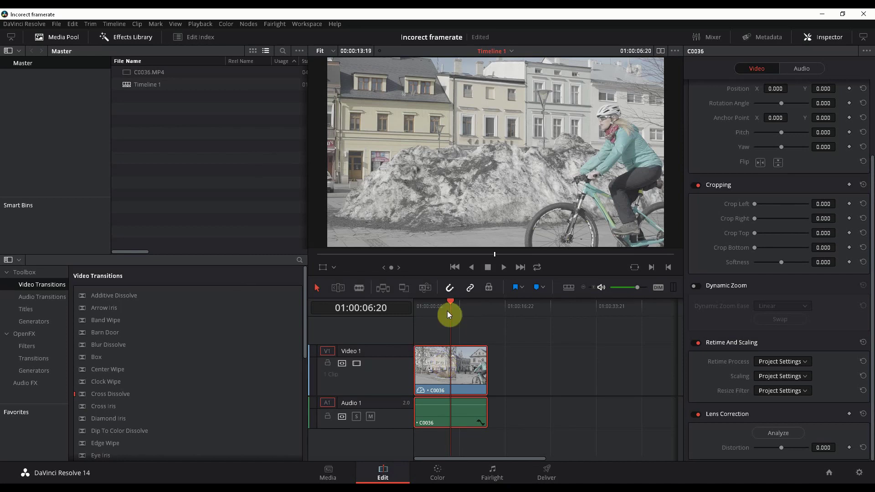
pyautogui.press('space')
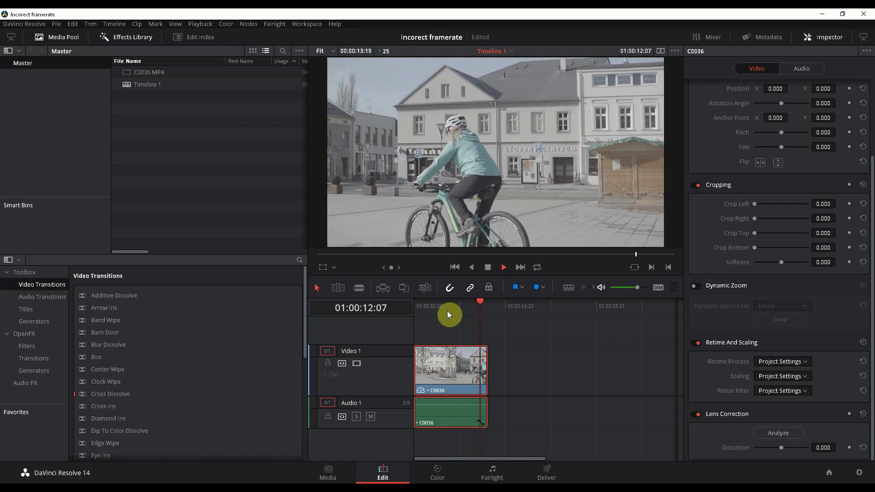
pyautogui.press('space')
pyautogui.click(443, 307)
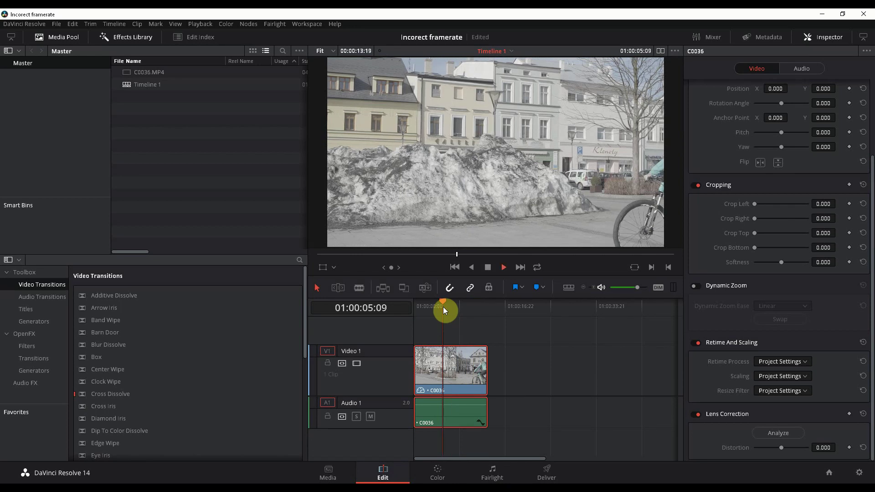
pyautogui.press('space')
pyautogui.press('space')
pyautogui.click(773, 363)
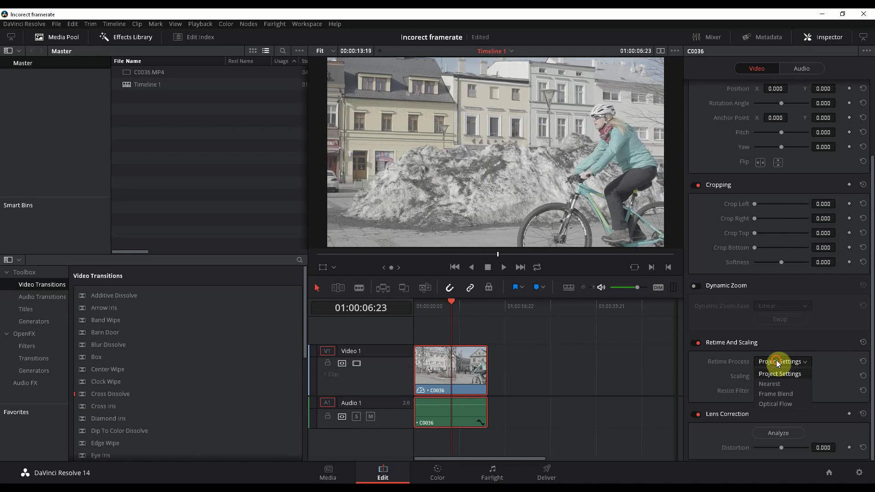
pyautogui.click(779, 404)
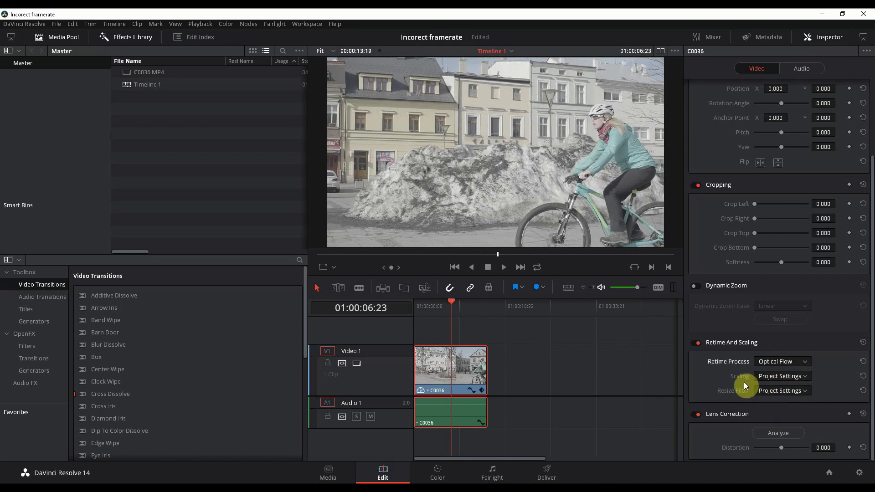
pyautogui.press('space')
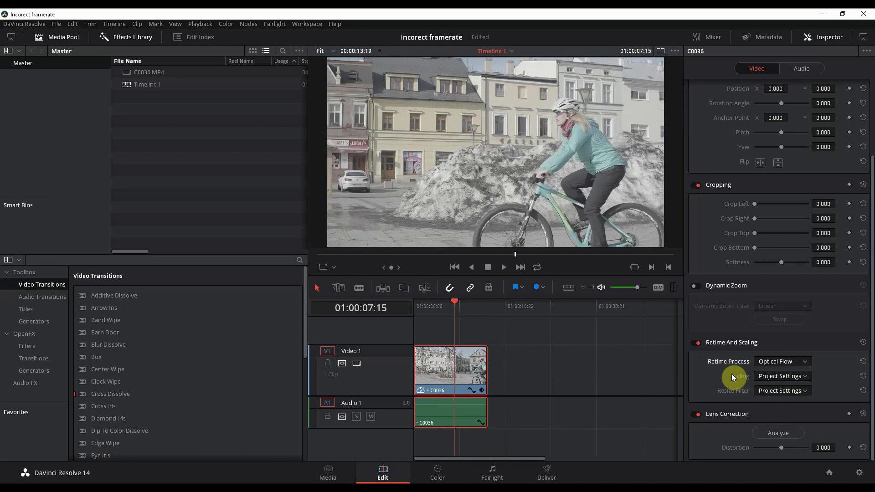
pyautogui.scroll(1, 609, 146)
pyautogui.scroll(1, 577, 136)
pyautogui.scroll(1, 531, 164)
pyautogui.scroll(1, 539, 166)
pyautogui.moveTo(539, 167); pyautogui.dragTo(519, 146)
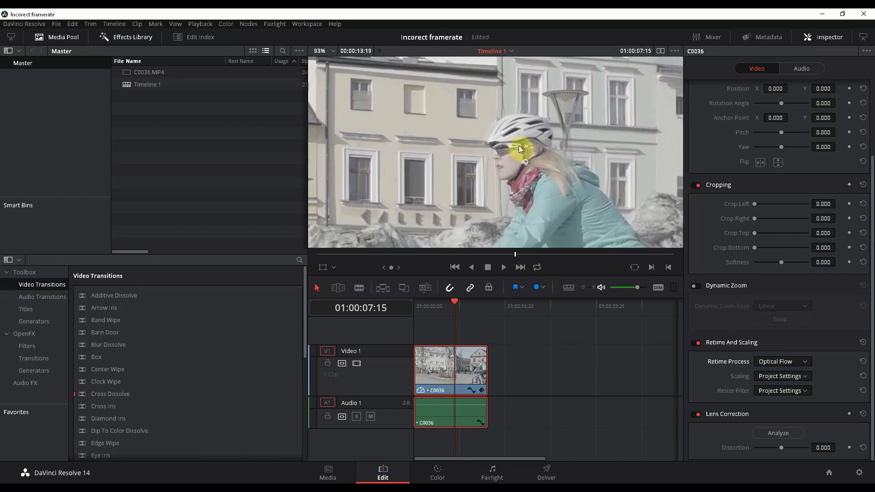
pyautogui.click(777, 362)
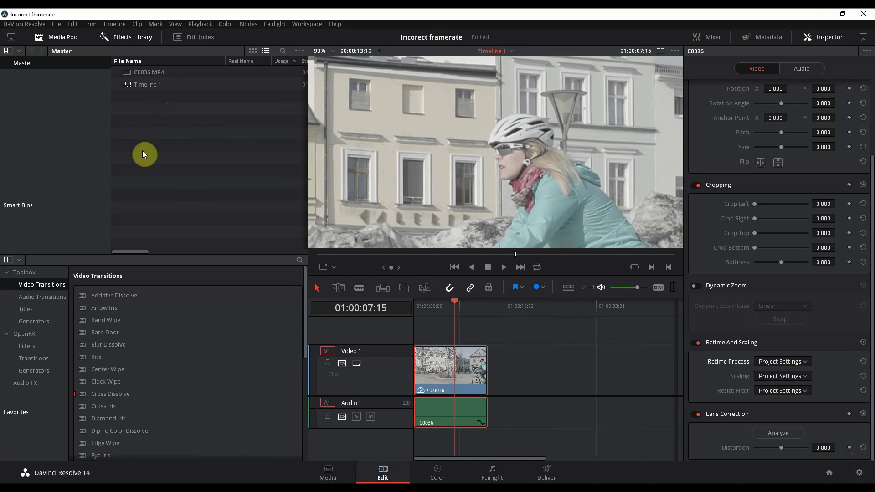
# Delete the C0036 clip and Timeline 1 from the Media Pool
pyautogui.moveTo(181, 111); pyautogui.dragTo(135, 72)
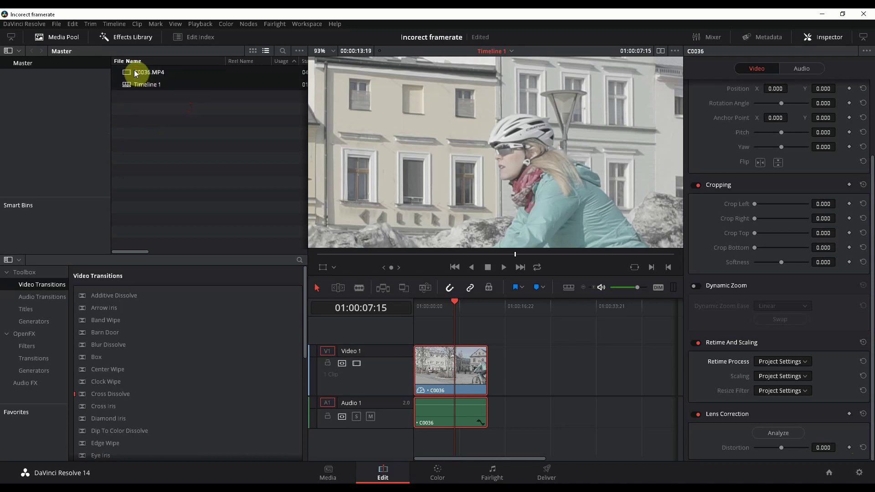
pyautogui.press('Delete')
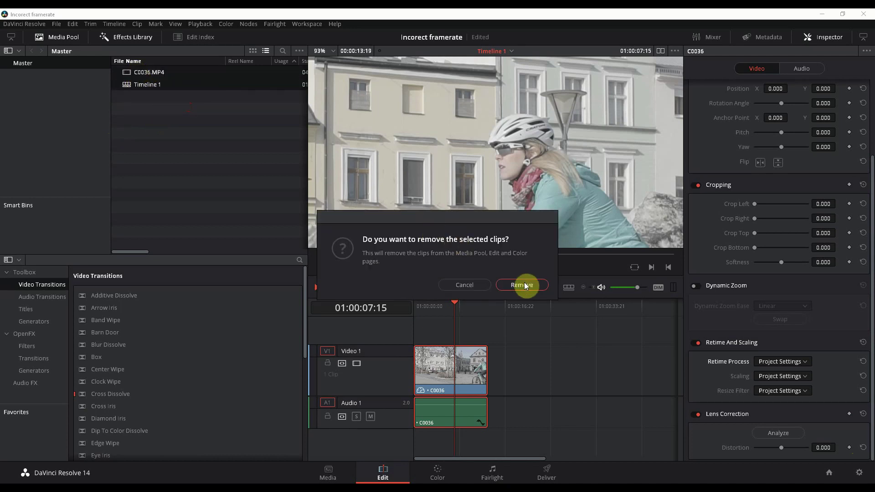
pyautogui.click(522, 285)
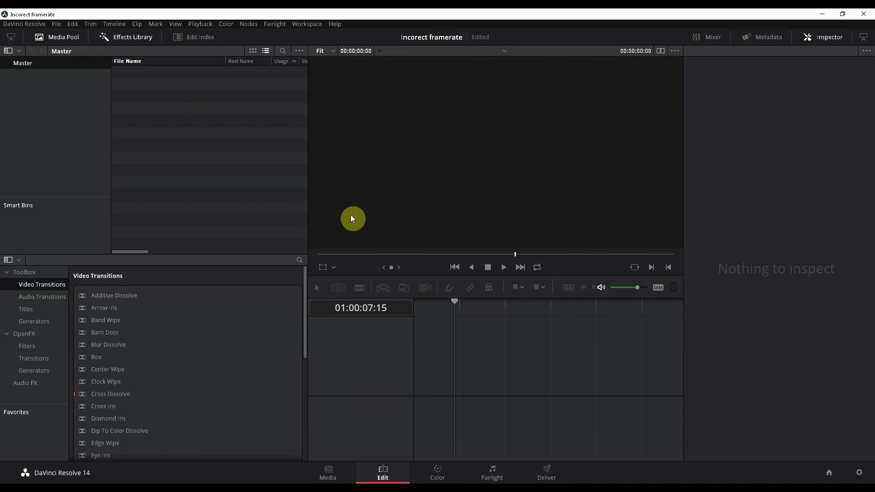
# Set the timeline frame rate to 25 fps in Project Settings and save
pyautogui.click(860, 475)
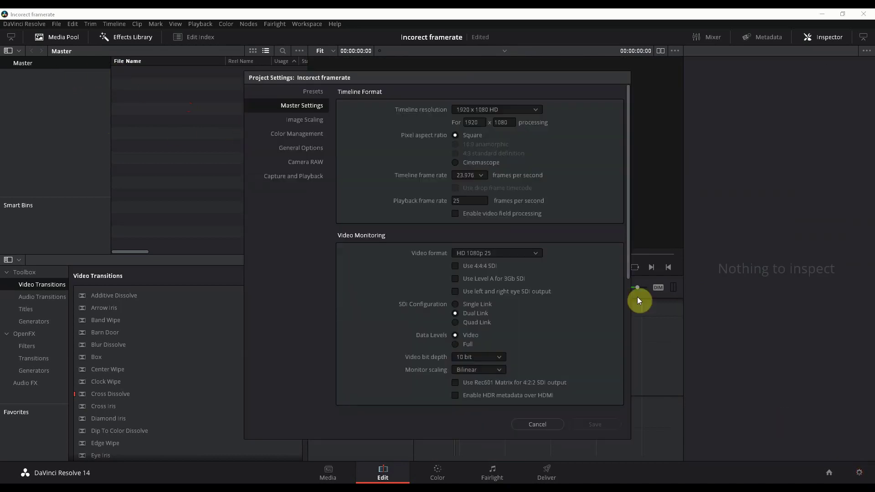
pyautogui.click(483, 179)
pyautogui.click(468, 208)
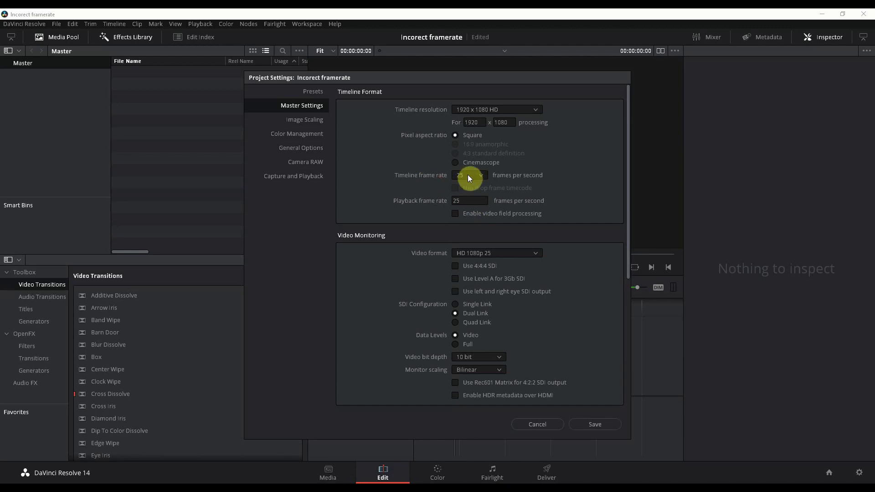
pyautogui.click(596, 425)
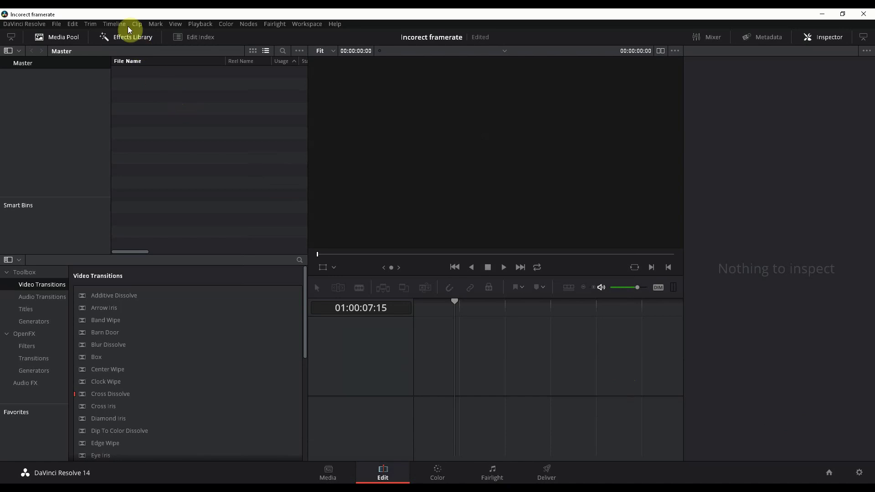
# Undo the removal of C0036 and Timeline 1, and glance at Project Settings
pyautogui.click(73, 23)
pyautogui.click(78, 33)
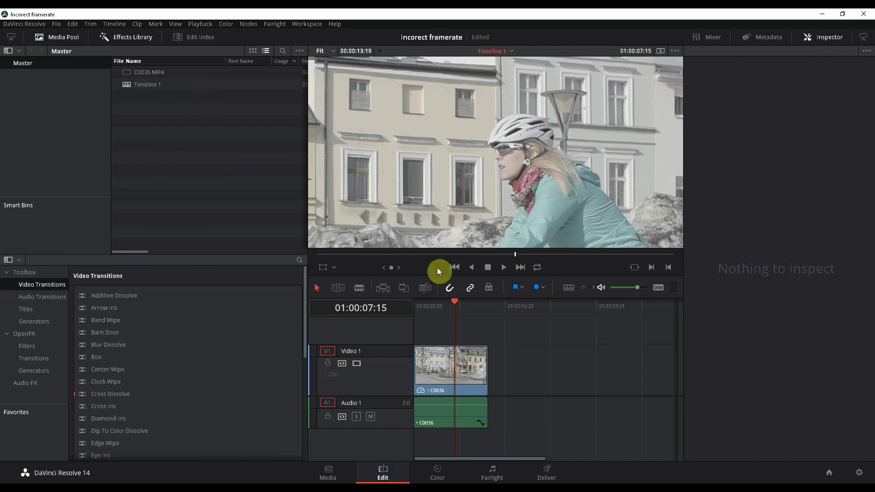
pyautogui.click(860, 473)
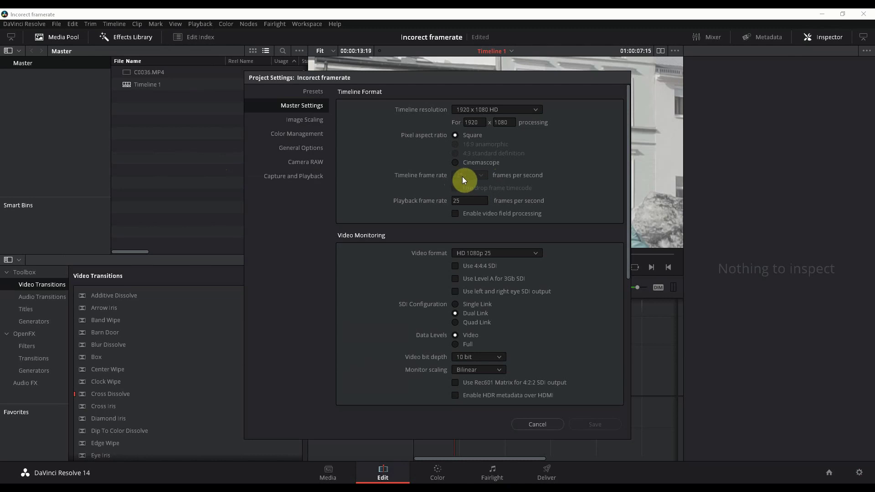
pyautogui.press('Escape')
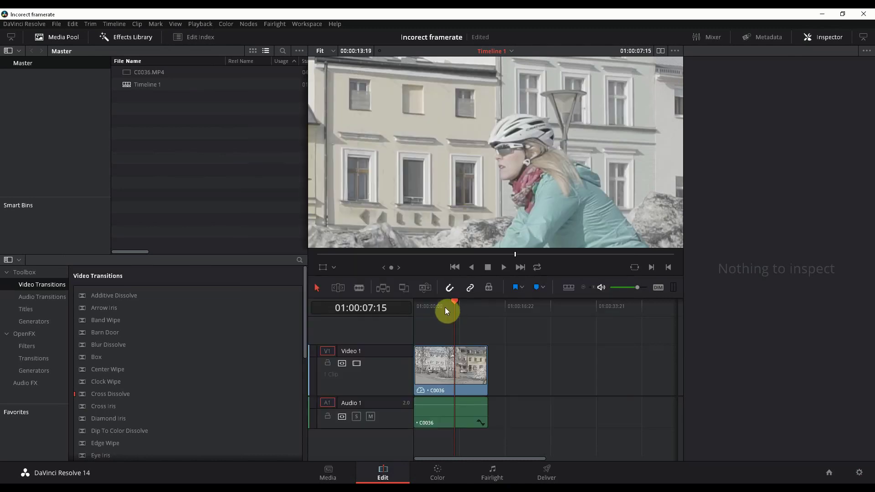
# Select the C0036 clip, set the viewer zoom to 39%, and play Timeline 1
pyautogui.click(444, 306)
pyautogui.click(452, 360)
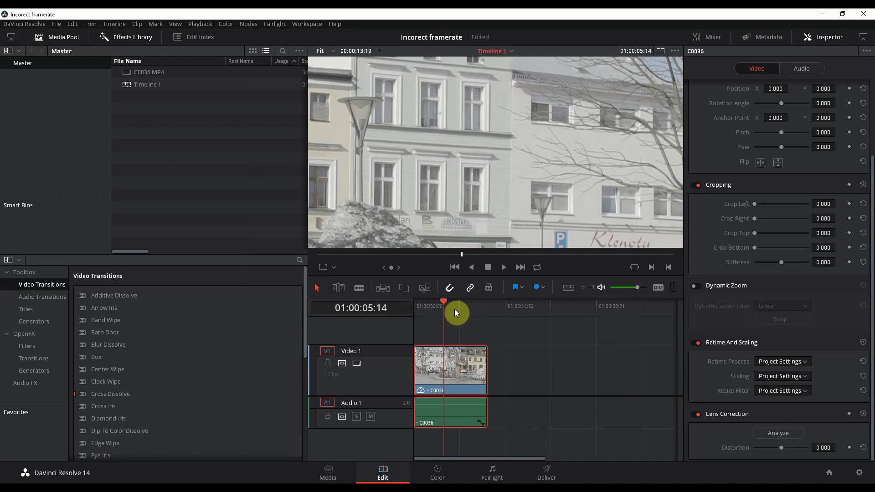
pyautogui.click(323, 51)
pyautogui.click(325, 64)
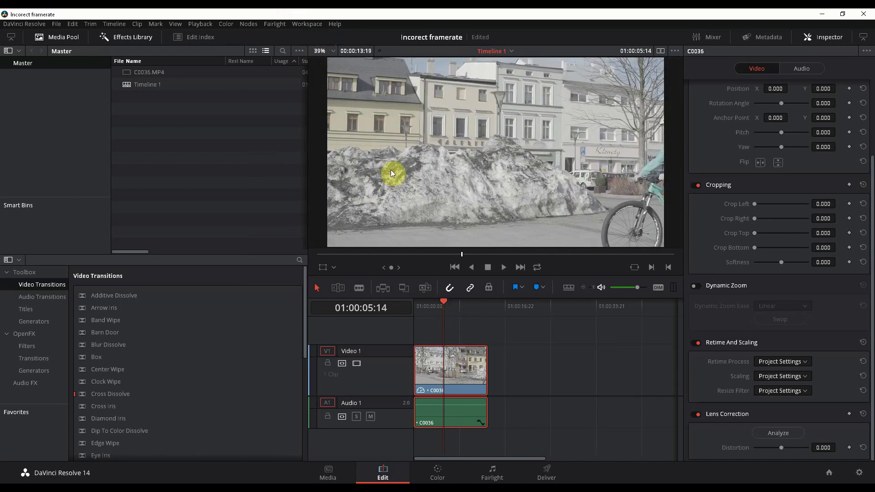
pyautogui.press('space')
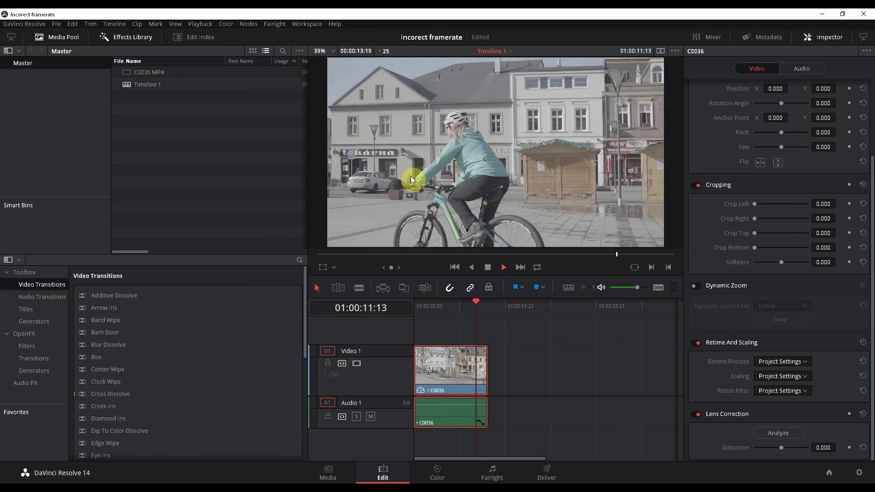
pyautogui.press('space')
# Create a new empty timeline named Timeline 2
pyautogui.rightClick(148, 85)
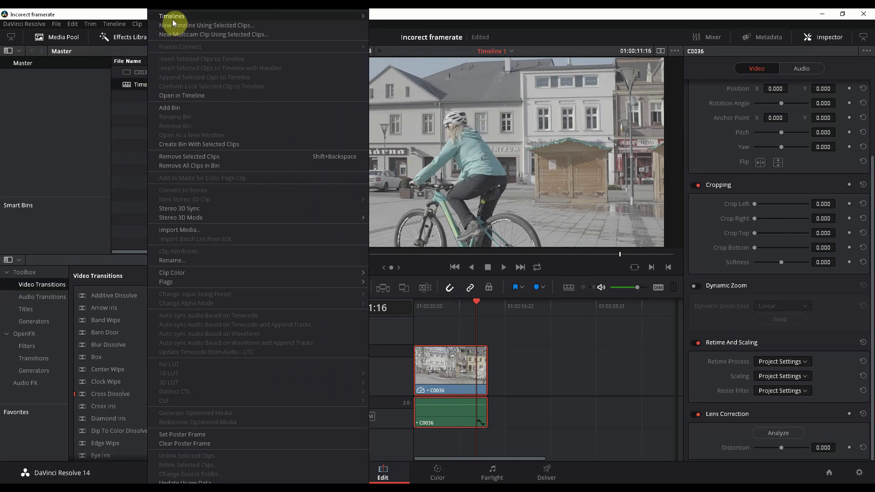
pyautogui.moveTo(172, 16)
pyautogui.click(407, 17)
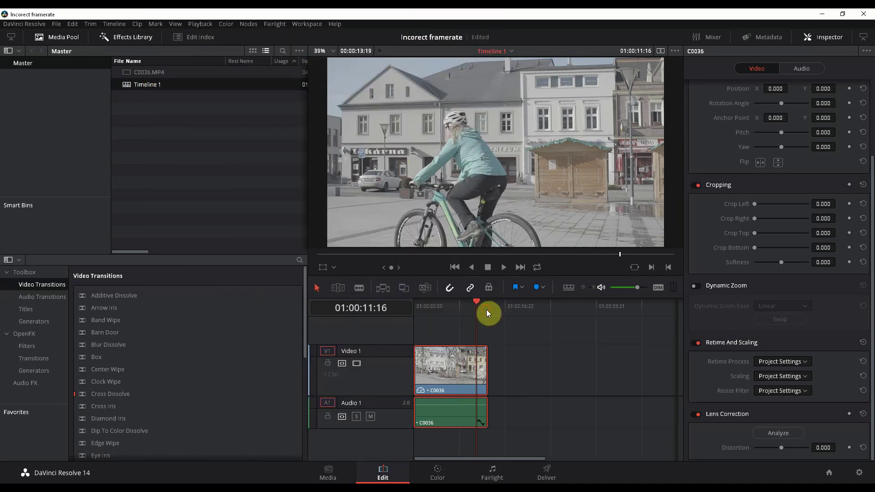
pyautogui.click(484, 311)
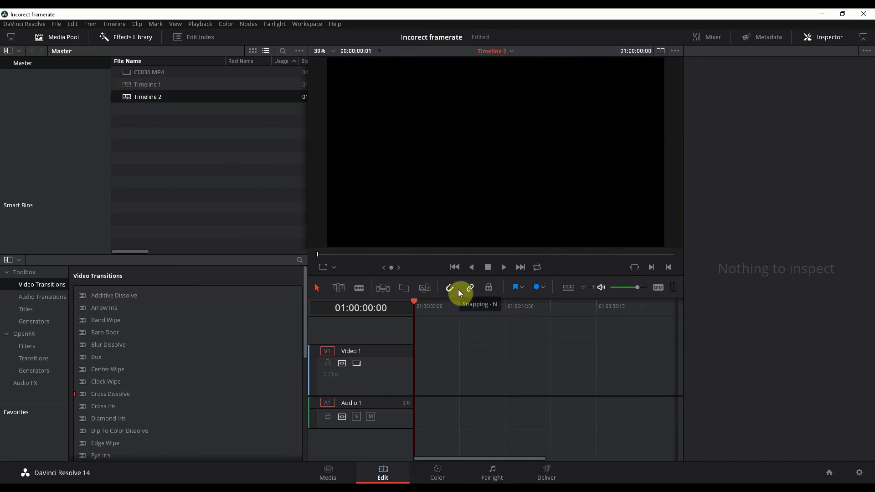
# Review Project Settings without changes, then reopen Timeline 1 from the Media Pool
pyautogui.click(859, 473)
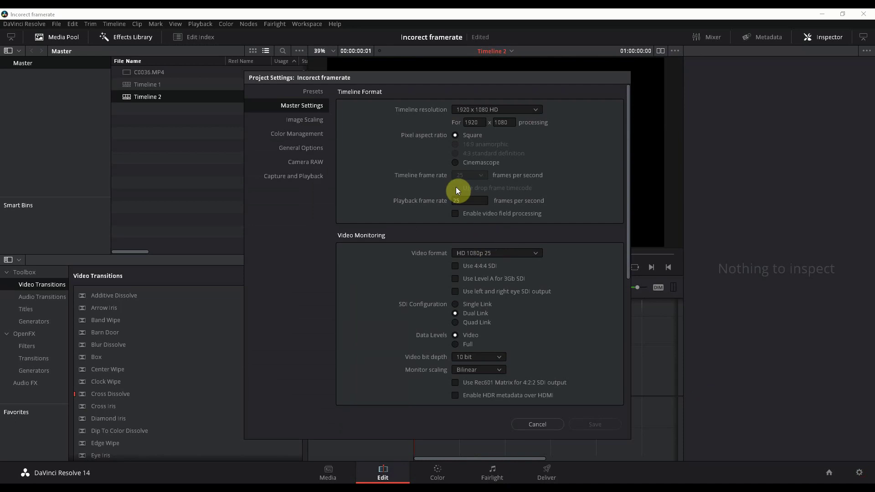
pyautogui.press('Escape')
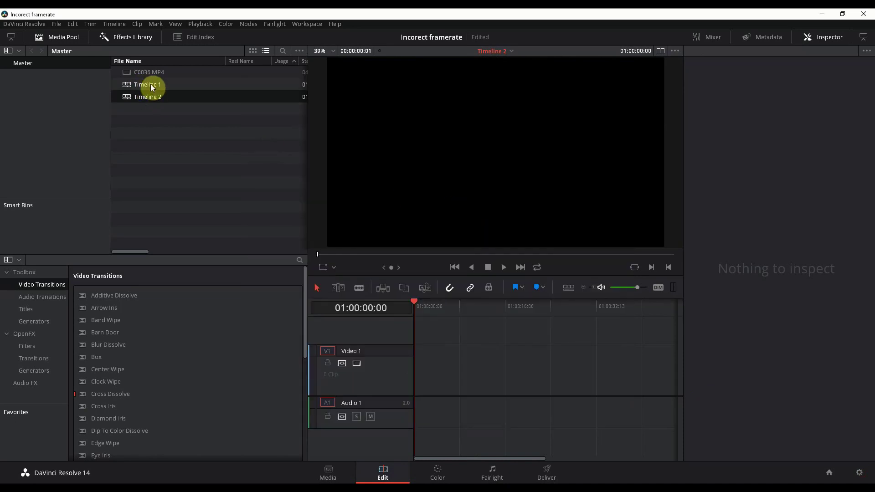
pyautogui.doubleClick(152, 86)
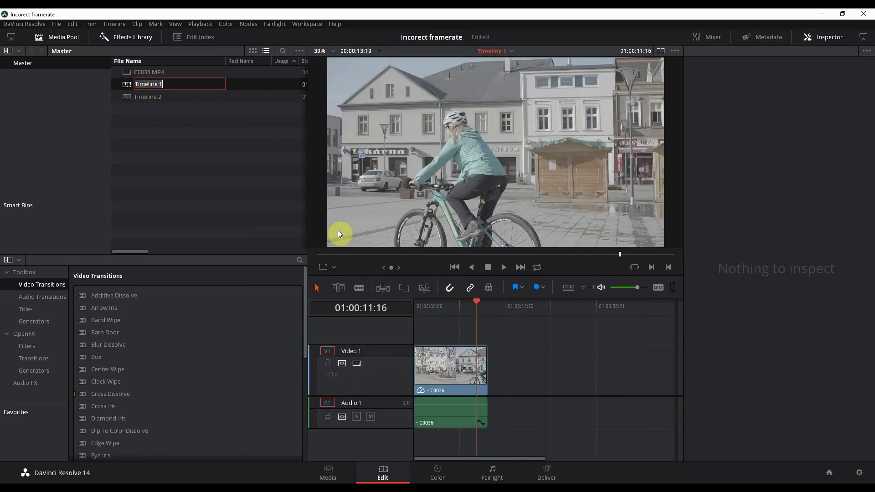
# Paste the C0036 clip from Timeline 1 at the start of Timeline 2
pyautogui.click(450, 361)
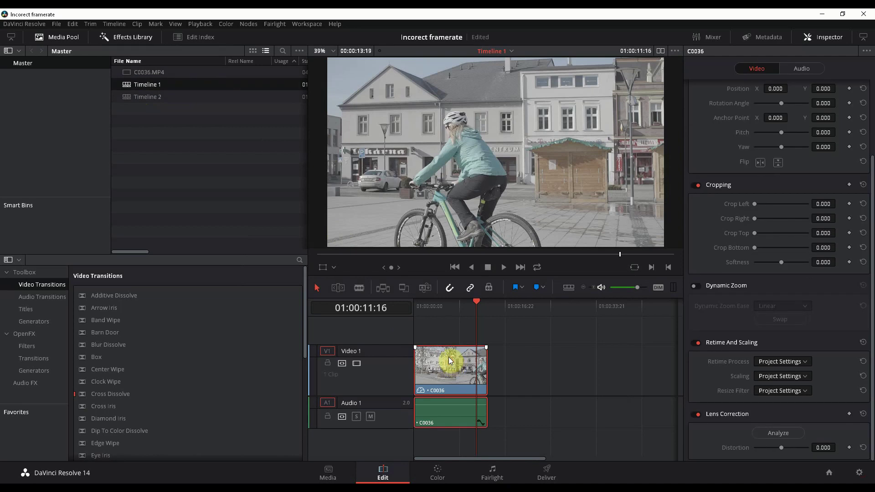
pyautogui.click(448, 306)
pyautogui.doubleClick(153, 96)
pyautogui.click(433, 308)
pyautogui.hotkey('ctrl', 'v')
pyautogui.moveTo(460, 371); pyautogui.dragTo(441, 372)
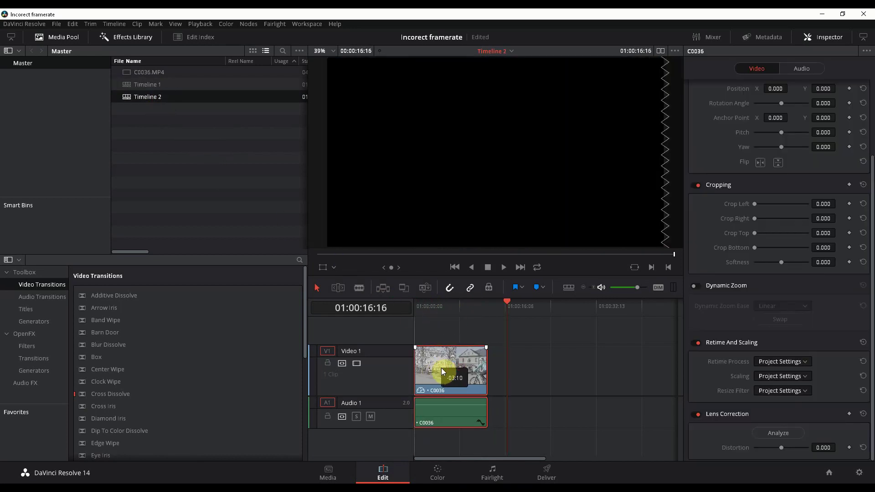
# Scrub and play the C0036 clip on Timeline 2, then recheck Project Settings
pyautogui.click(423, 307)
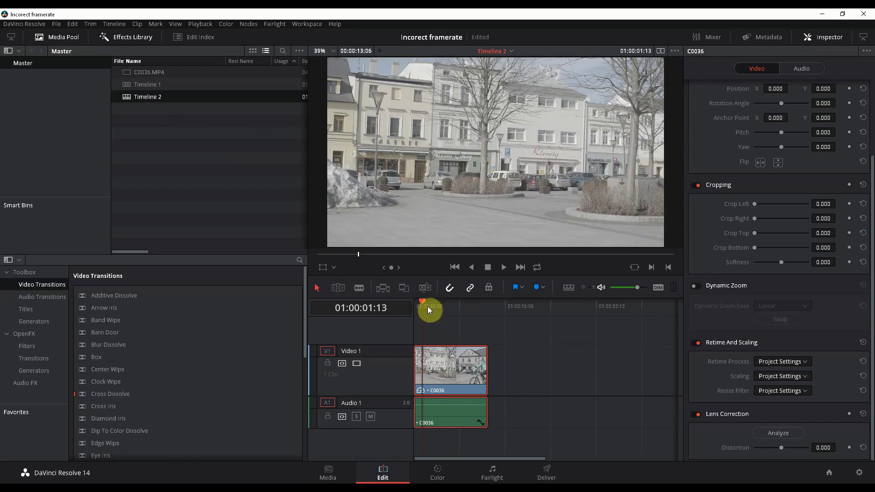
pyautogui.moveTo(428, 306); pyautogui.dragTo(444, 306)
pyautogui.press('space')
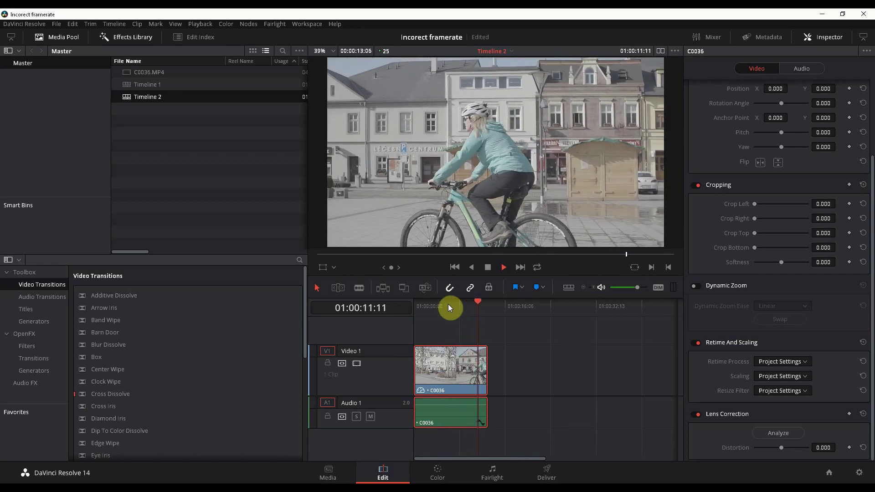
pyautogui.press('space')
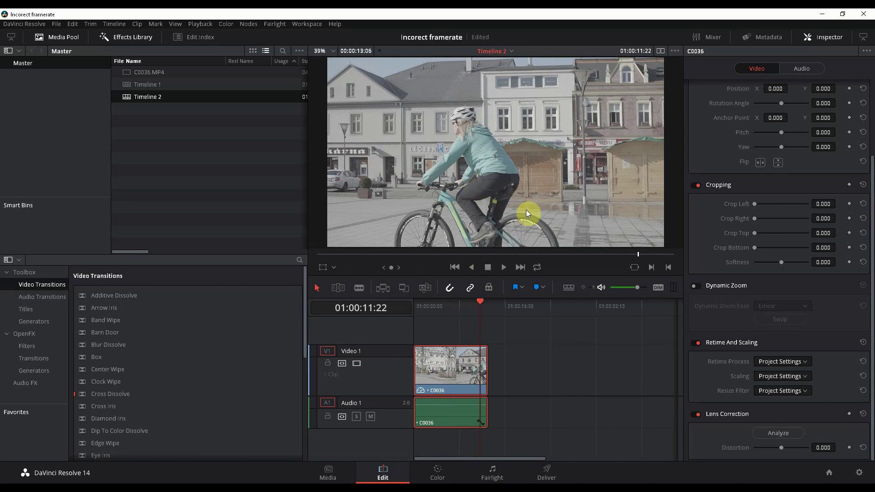
pyautogui.click(860, 473)
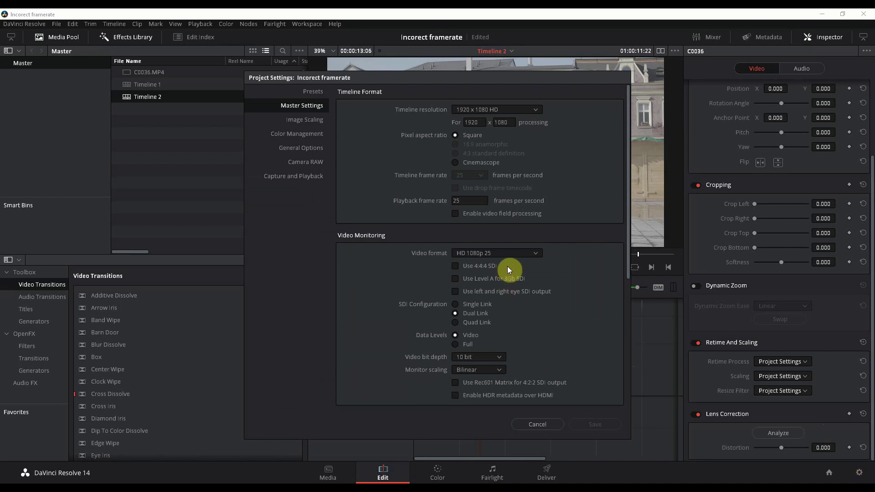
pyautogui.press('Escape')
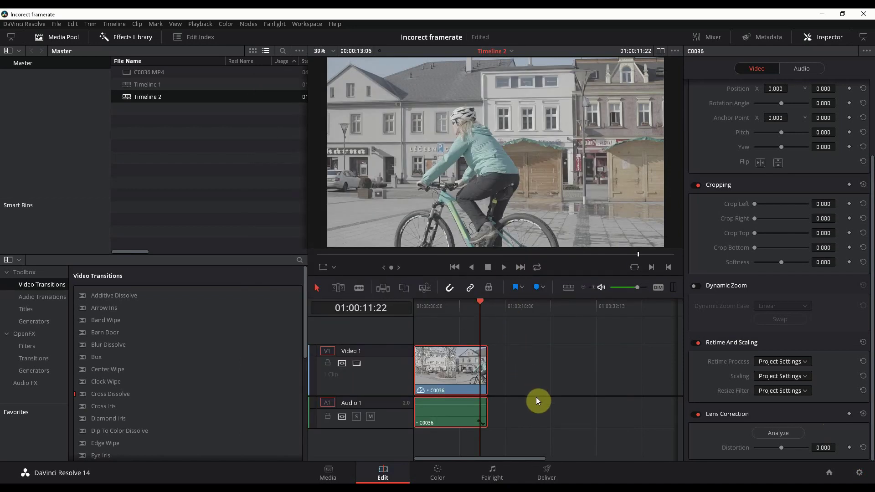